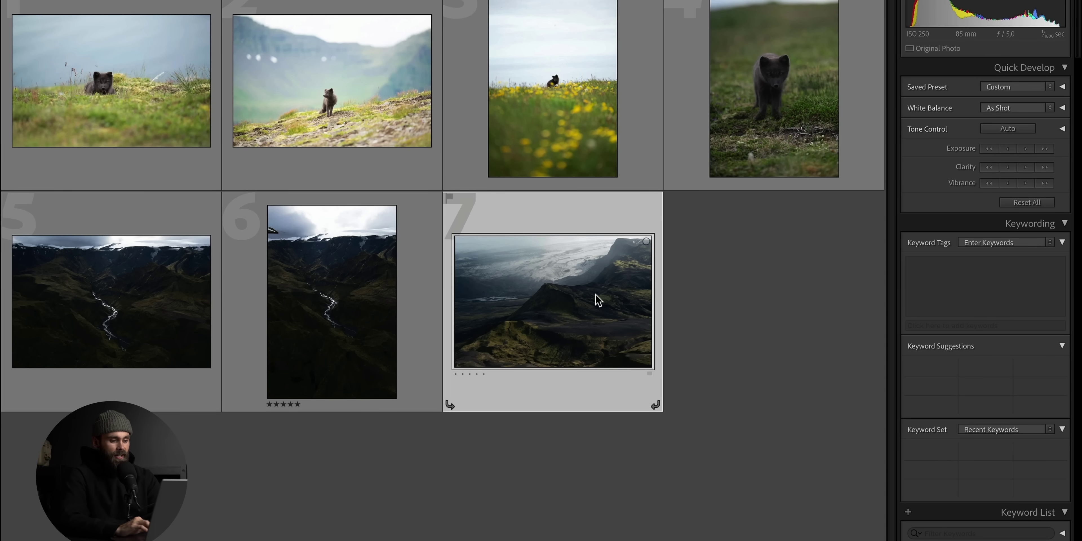
# Open the dark glacier and mountain photo for developing and draw a wide radial gradient mask centred on the middle peak
pyautogui.doubleClick(563, 295)
pyautogui.press('d')
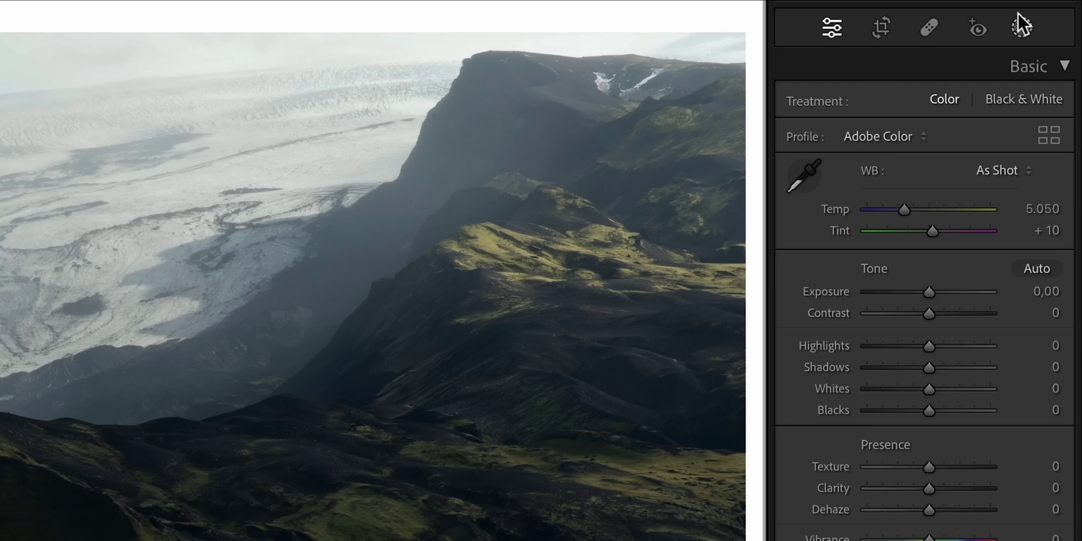
pyautogui.click(1022, 27)
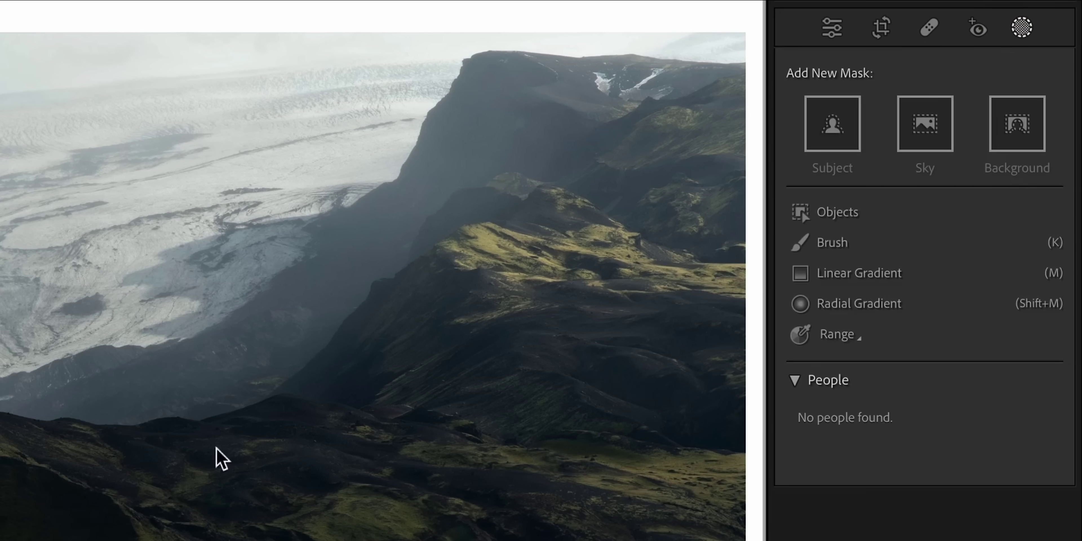
pyautogui.moveTo(463, 289); pyautogui.dragTo(195, 138)
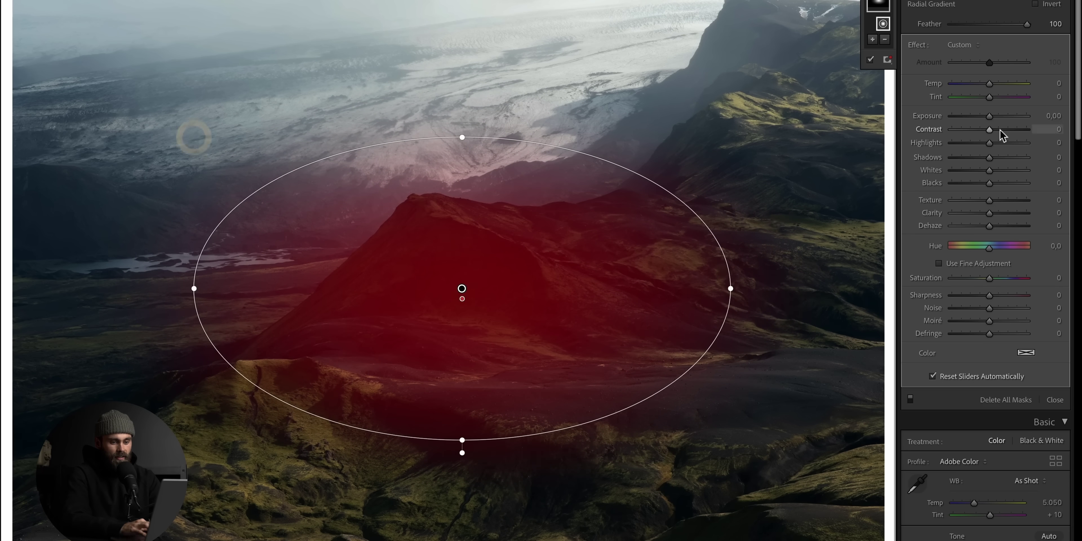
# Raise the radial mask's exposure and contrast, warm its temperature and shift the mask slightly to the right
pyautogui.moveTo(990, 117); pyautogui.dragTo(1015, 133)
pyautogui.moveTo(990, 84); pyautogui.dragTo(1000, 113)
pyautogui.moveTo(544, 246); pyautogui.dragTo(543, 253)
# Paint a brush mask with size 14, feather 100 and flow 35 over the peak's shaded face and slightly raise its exposure
pyautogui.hotkey('shift', 'm')
pyautogui.press('k')
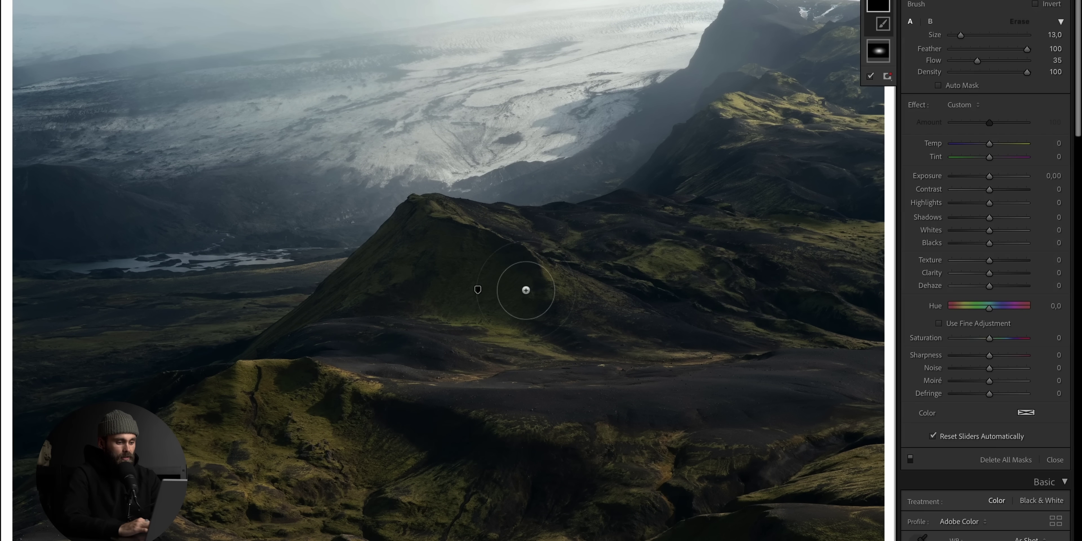
pyautogui.moveTo(523, 307)
pyautogui.mouseDown()
pyautogui.moveTo(498, 267)
pyautogui.moveTo(408, 231)
pyautogui.moveTo(367, 271)
pyautogui.moveTo(393, 248)
pyautogui.moveTo(473, 249)
pyautogui.moveTo(524, 308)
pyautogui.mouseUp()
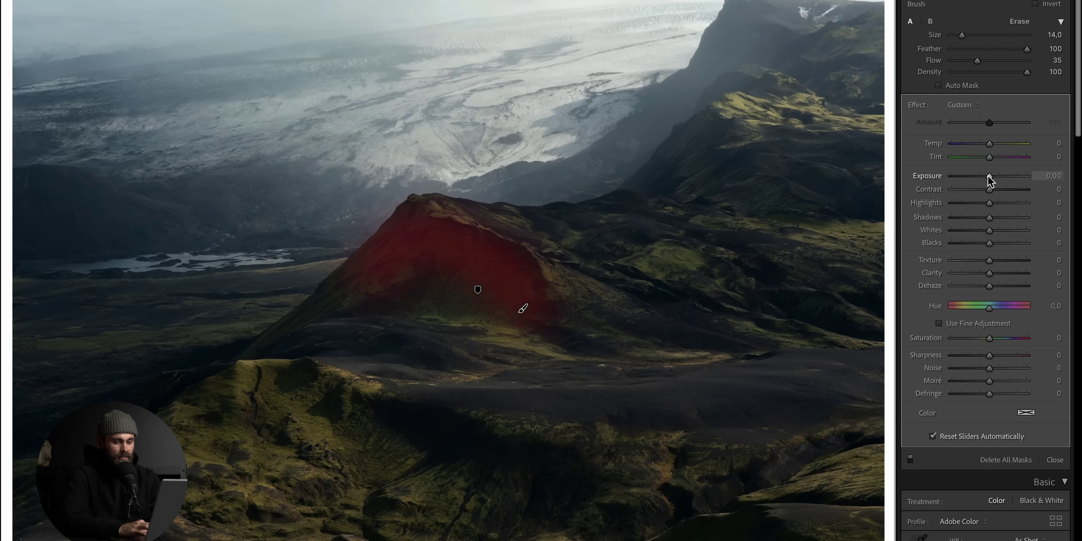
pyautogui.moveTo(998, 181)
pyautogui.mouseDown()
pyautogui.moveTo(1005, 191)
pyautogui.moveTo(997, 176)
pyautogui.mouseUp()
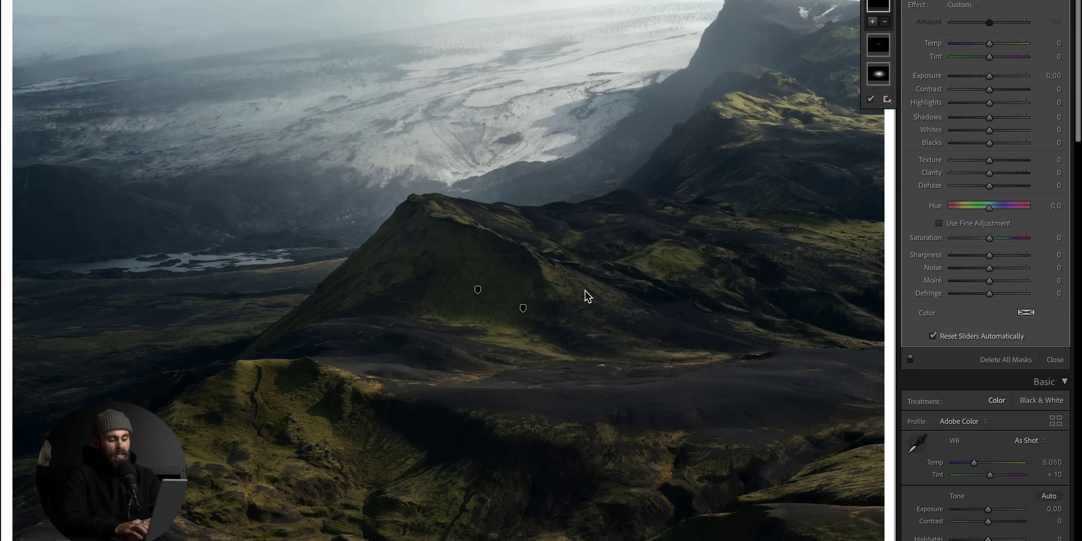
# Draw another radial gradient over the peak and its right slope with temp 6, exposure 1.31, contrast 87 and increased dehaze
pyautogui.hotkey('shift', 'm')
pyautogui.moveTo(545, 285); pyautogui.dragTo(290, 164)
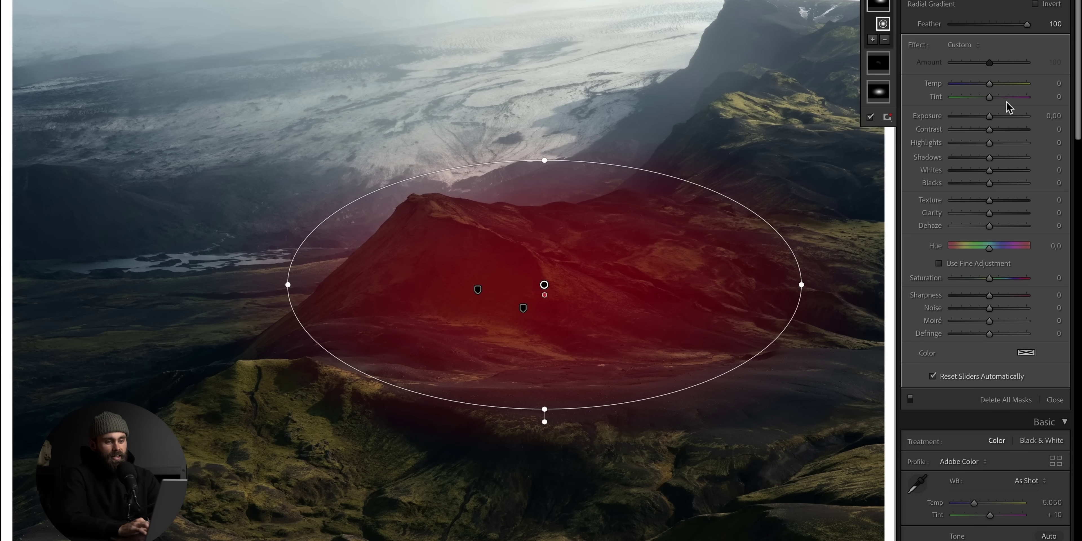
pyautogui.moveTo(993, 120); pyautogui.dragTo(1023, 130)
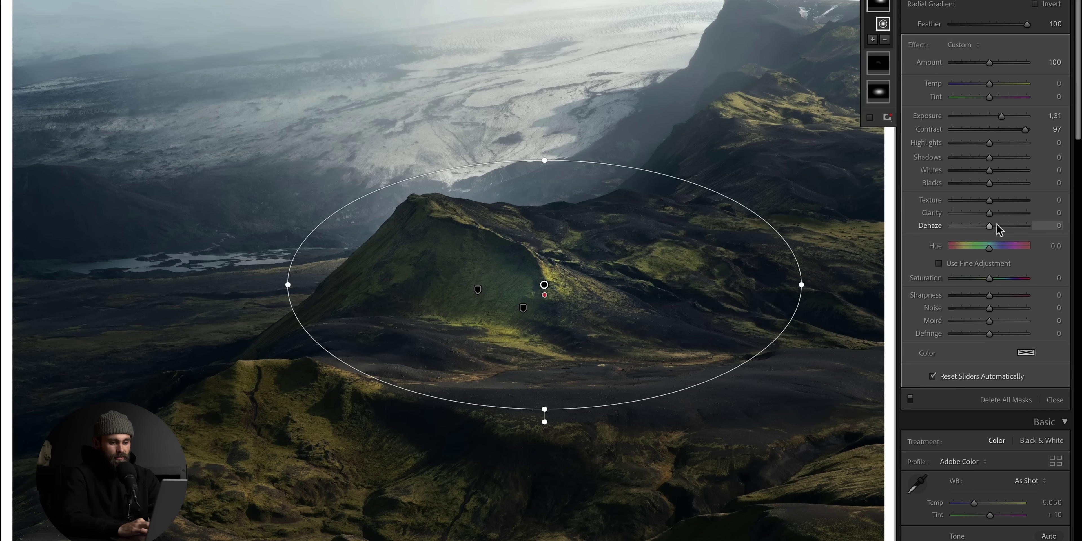
pyautogui.moveTo(989, 225); pyautogui.dragTo(1005, 226)
pyautogui.moveTo(991, 83); pyautogui.dragTo(993, 81)
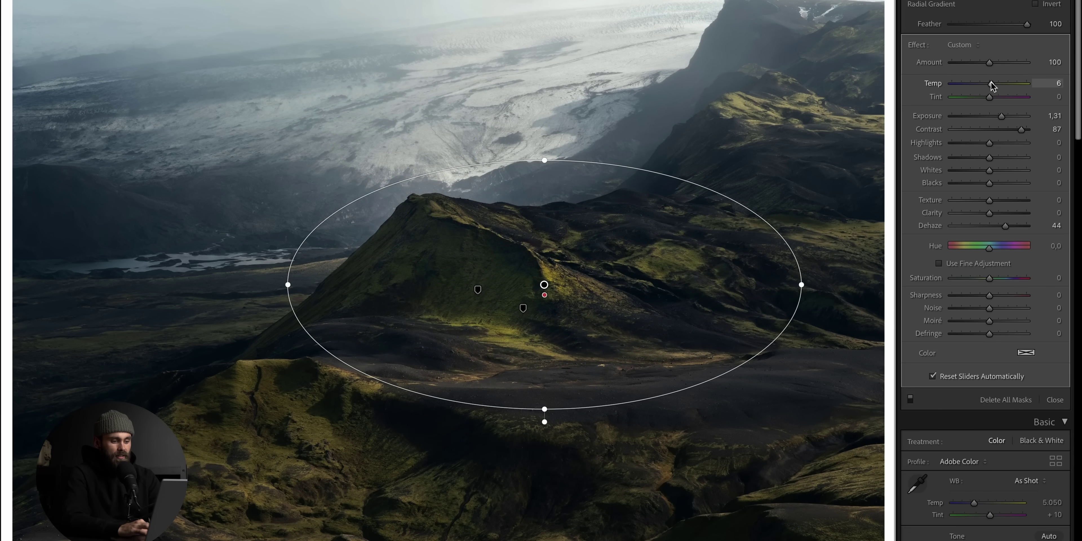
pyautogui.moveTo(1001, 226); pyautogui.dragTo(1000, 225)
# Add another brush mask on the lower part of the peak's face, toggling the mask overlay to check its coverage
pyautogui.hotkey('shift', 'm')
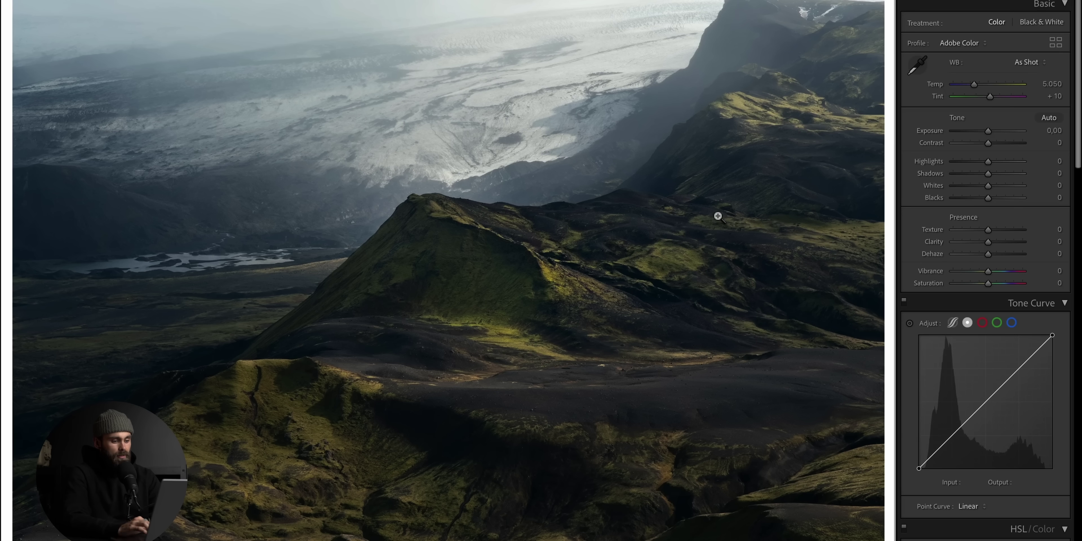
pyautogui.press('k')
pyautogui.press('o')
pyautogui.press('o')
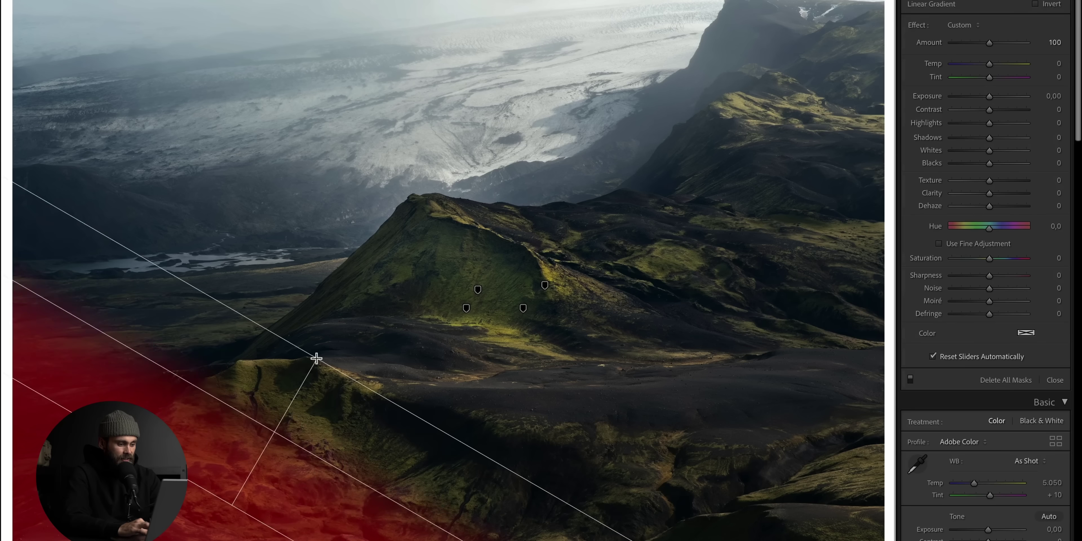
# Draw a diagonal linear gradient over the lower-left foreground and darken it to exposure −0.78
pyautogui.moveTo(314, 358); pyautogui.dragTo(302, 261)
pyautogui.moveTo(990, 96); pyautogui.dragTo(982, 96)
# Draw a radial gradient over the foreground hill with exposure −0.08 and highlights −49, and cool the foreground linear gradient to temp −14
pyautogui.hotkey('shift', 'm')
pyautogui.click(268, 376)
pyautogui.moveTo(248, 416); pyautogui.dragTo(41, 295)
pyautogui.moveTo(989, 143); pyautogui.dragTo(989, 114)
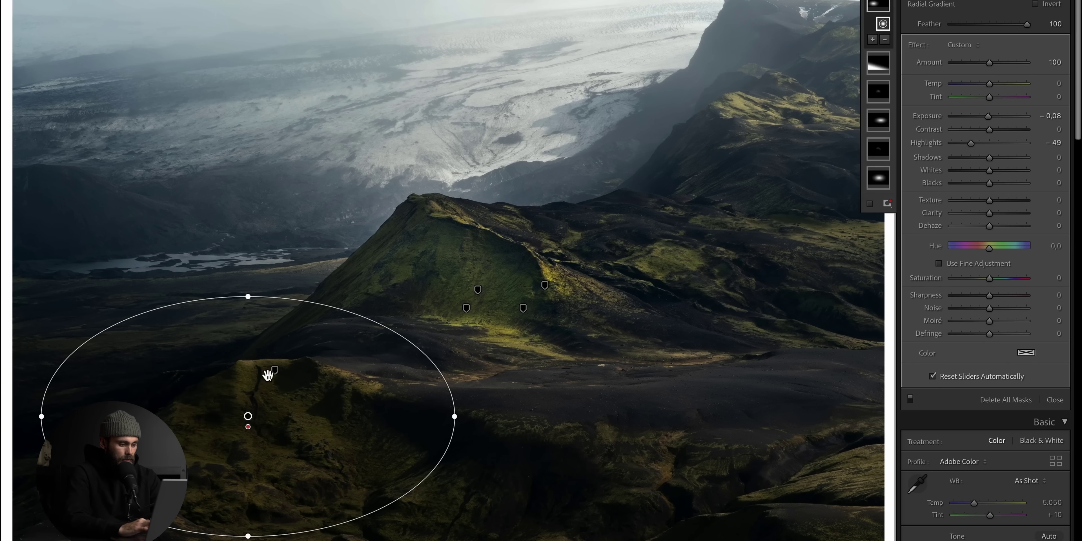
pyautogui.click(276, 370)
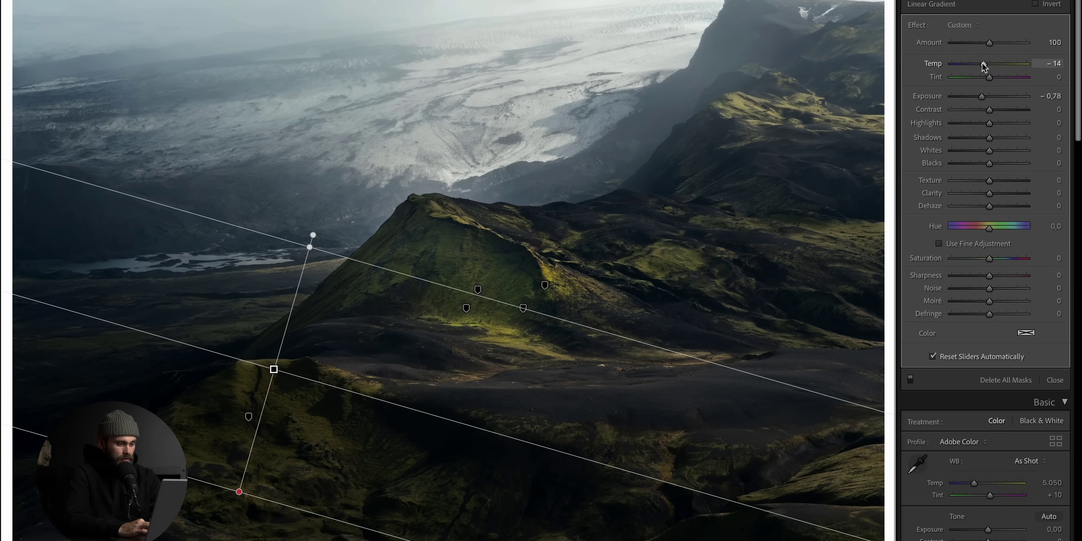
pyautogui.scroll(-10, 951, 142)
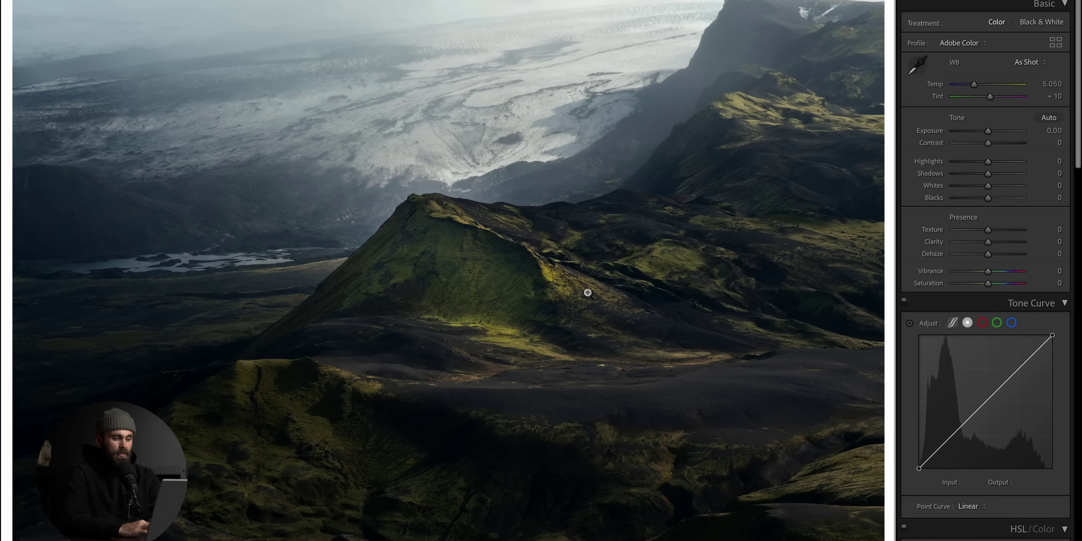
# Paint a size 20 brush mask with raised contrast on the peak's upper face, and add another brush mask on its sunlit right slope
pyautogui.press('k')
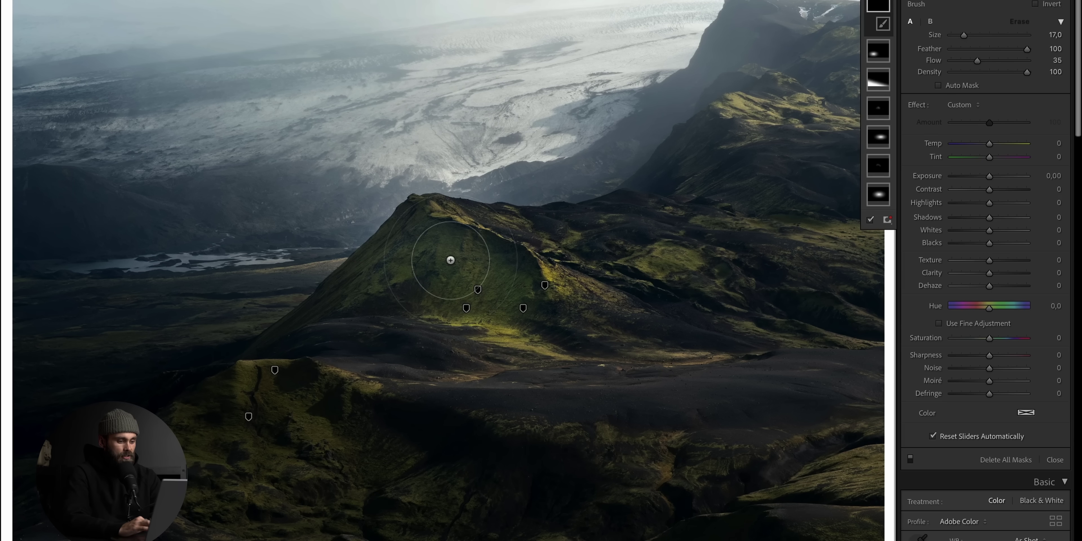
pyautogui.moveTo(449, 254)
pyautogui.mouseDown()
pyautogui.moveTo(424, 248)
pyautogui.moveTo(401, 254)
pyautogui.mouseUp()
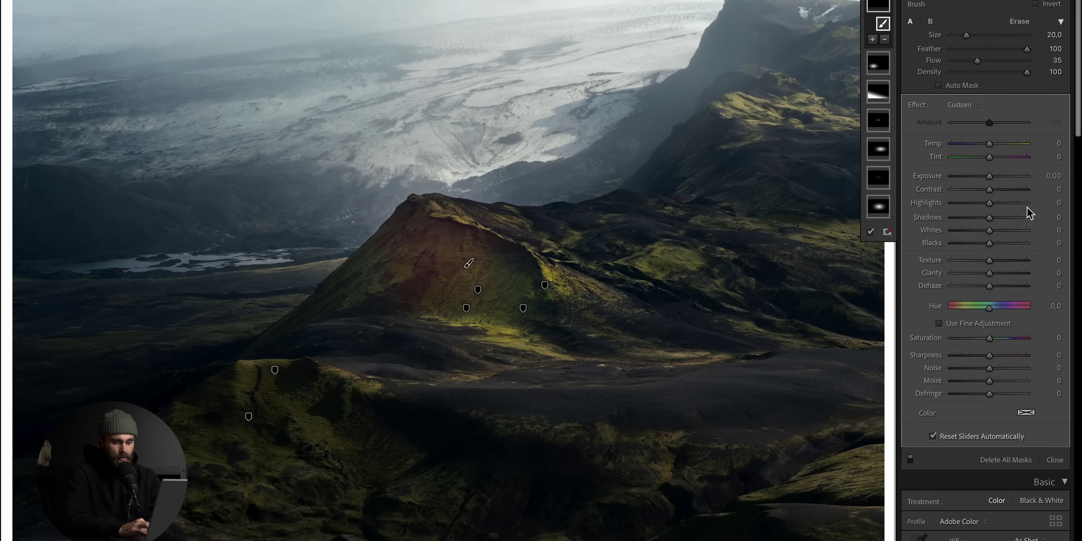
pyautogui.moveTo(1001, 190)
pyautogui.mouseDown()
pyautogui.moveTo(989, 174)
pyautogui.moveTo(1001, 191)
pyautogui.mouseUp()
pyautogui.click(589, 285)
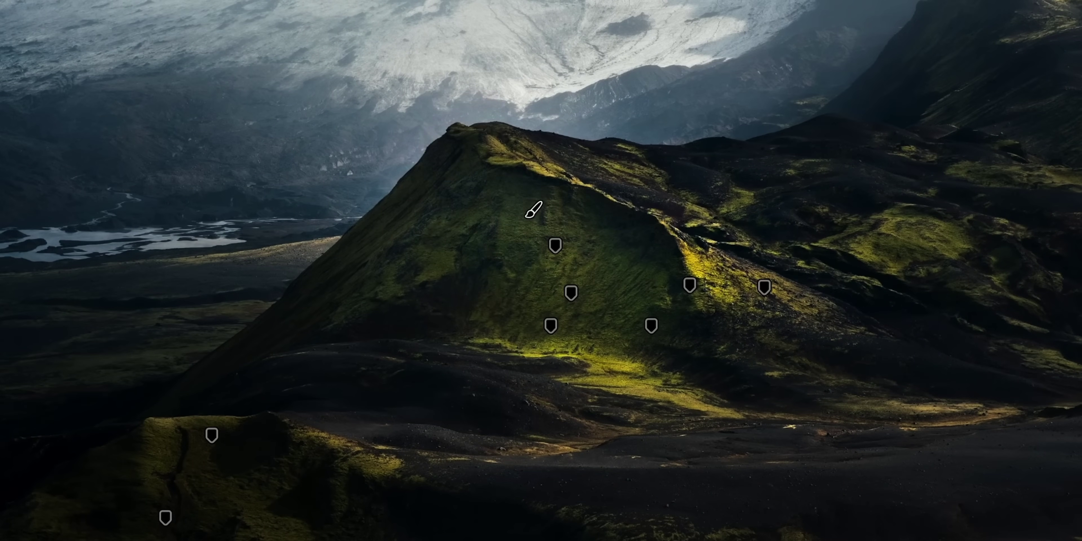
# Draw a linear gradient from the sky down over the glacier to the peak, slightly lowering its exposure and temperature
pyautogui.press('m')
pyautogui.moveTo(439, 0); pyautogui.dragTo(508, 188)
pyautogui.moveTo(442, 230); pyautogui.dragTo(442, 230)
pyautogui.moveTo(990, 97); pyautogui.dragTo(987, 96)
pyautogui.moveTo(988, 63); pyautogui.dragTo(986, 64)
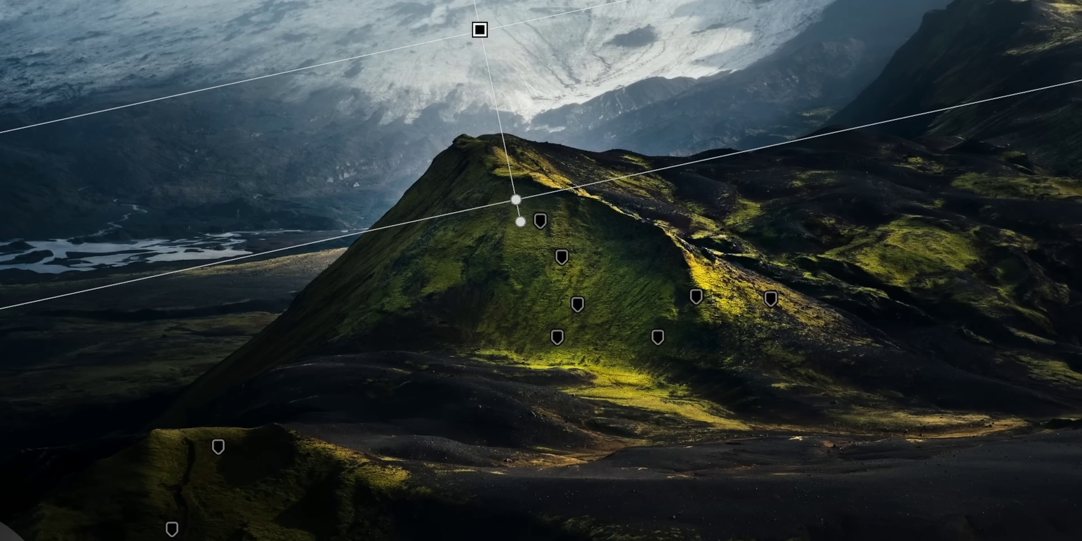
pyautogui.press('k')
pyautogui.press('m')
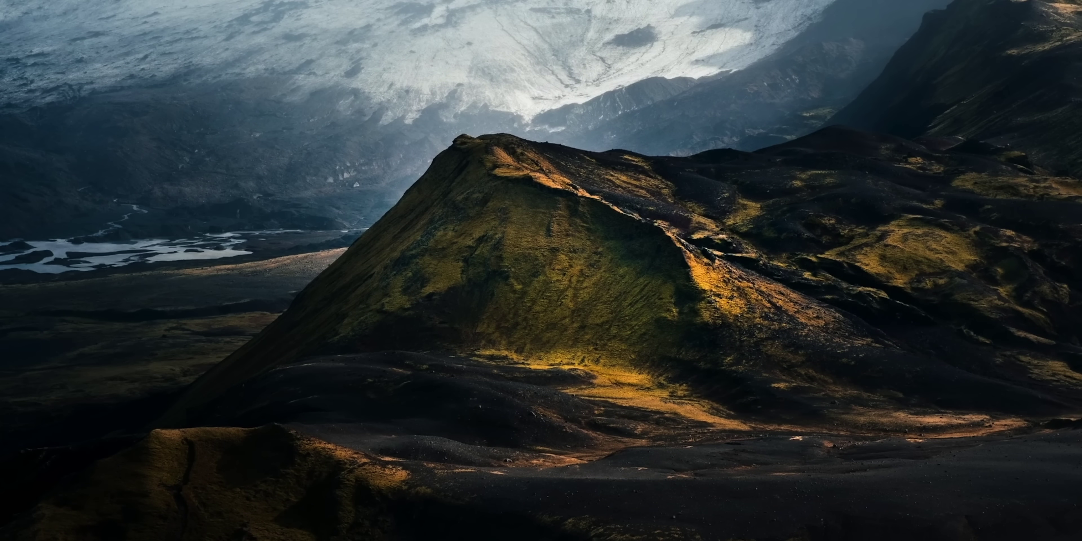
# Compare the edited mountain photo with its unedited version
pyautogui.press('\\')
pyautogui.press('\\')
pyautogui.press('\\')
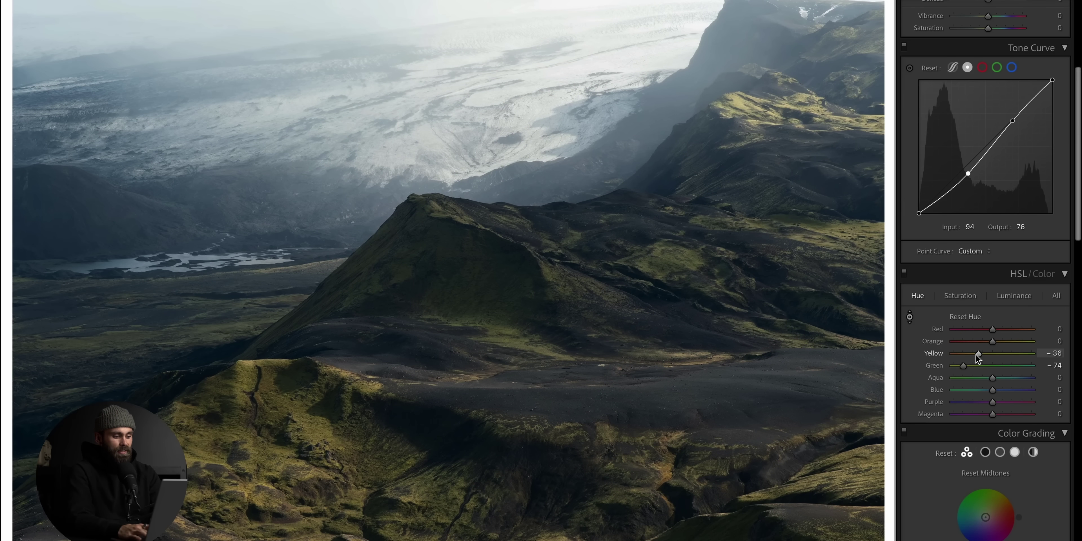
pyautogui.press('\\')
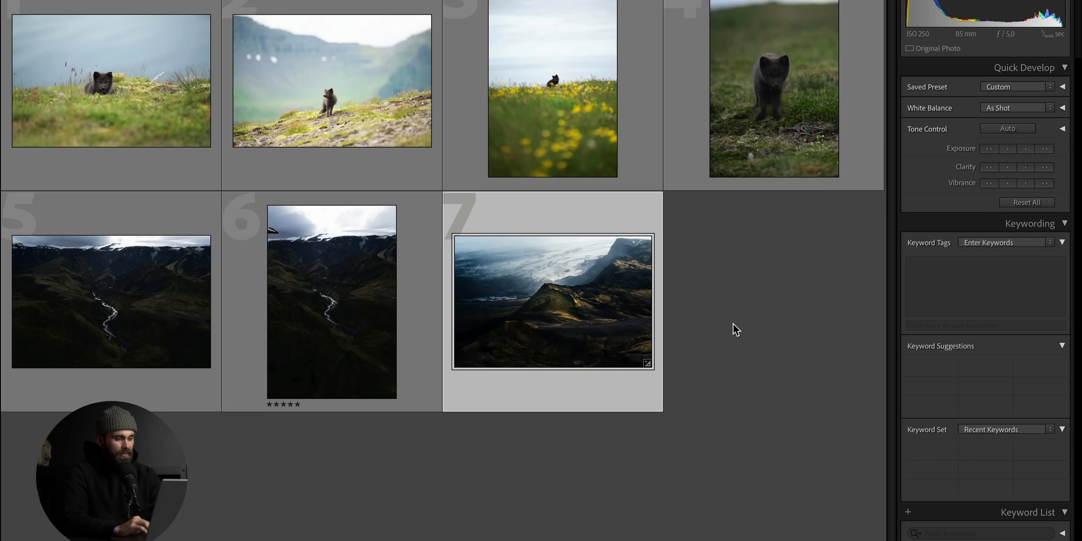
# Browse the fox photos, open the one with the fox lying in the grass, and crop its right and bottom edges at the original aspect ratio
pyautogui.click(145, 97)
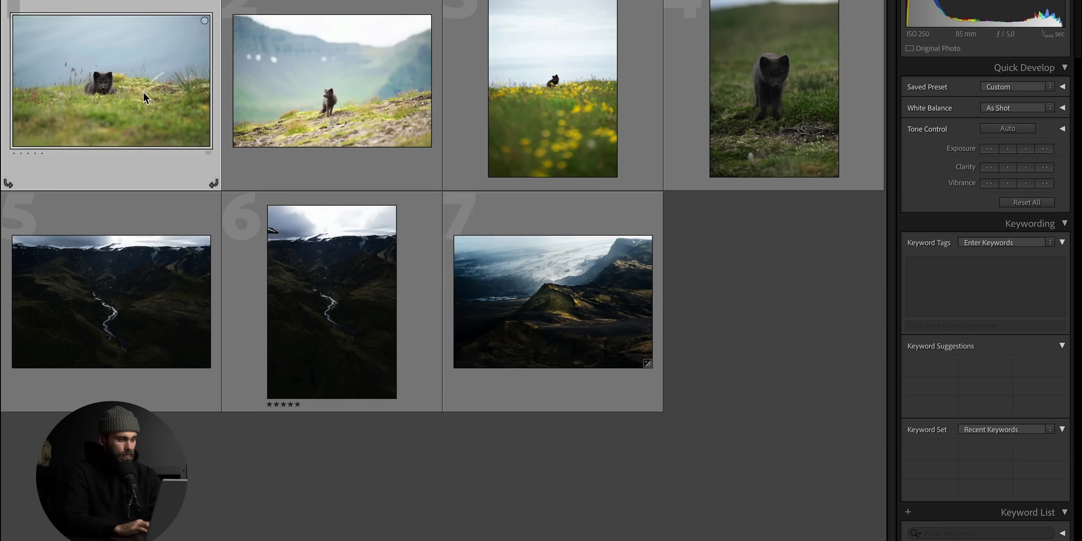
pyautogui.doubleClick(145, 97)
pyautogui.press('Right')
pyautogui.press('Right')
pyautogui.press('Right')
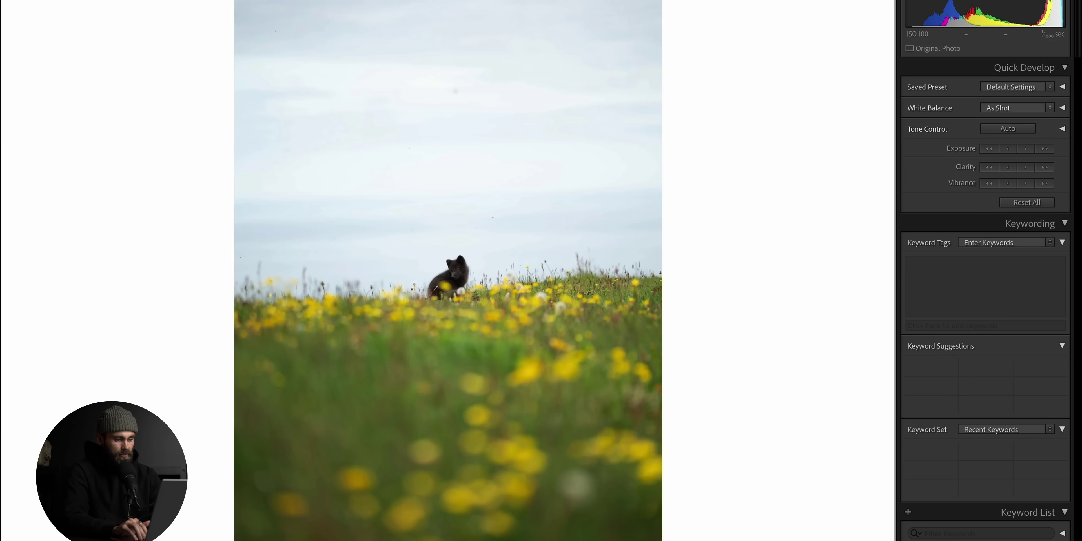
pyautogui.press('Right')
pyautogui.press('Right')
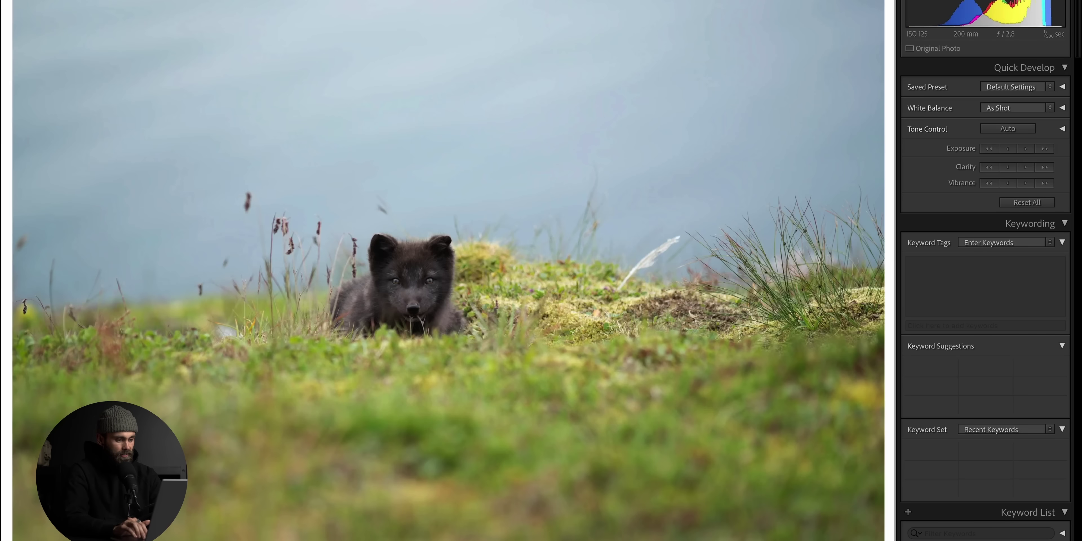
pyautogui.press('r')
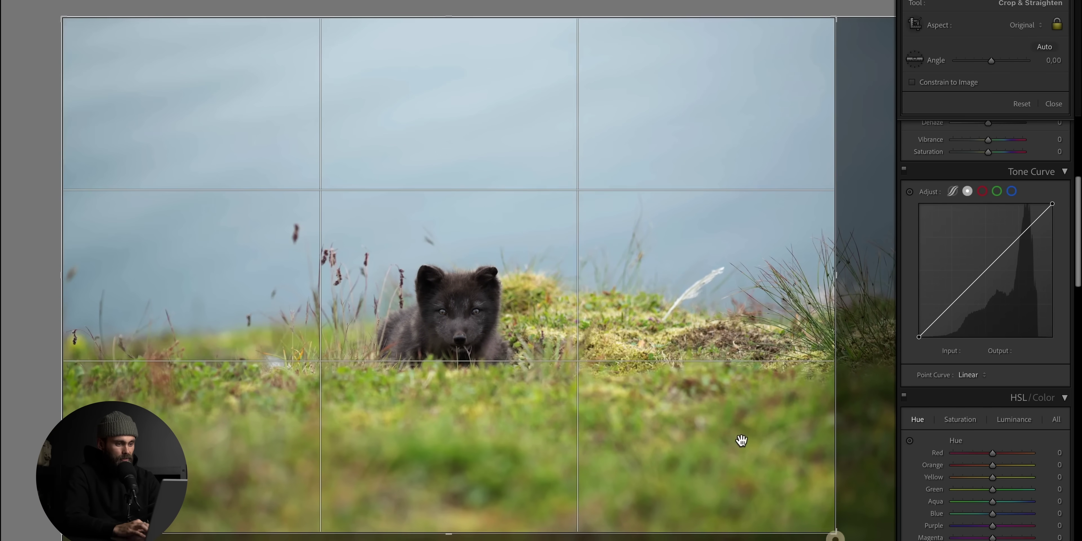
pyautogui.press('r')
# Add three automatic masks to the fox photo, selecting the subject, the sky and the background separately
pyautogui.hotkey('shift', 'w')
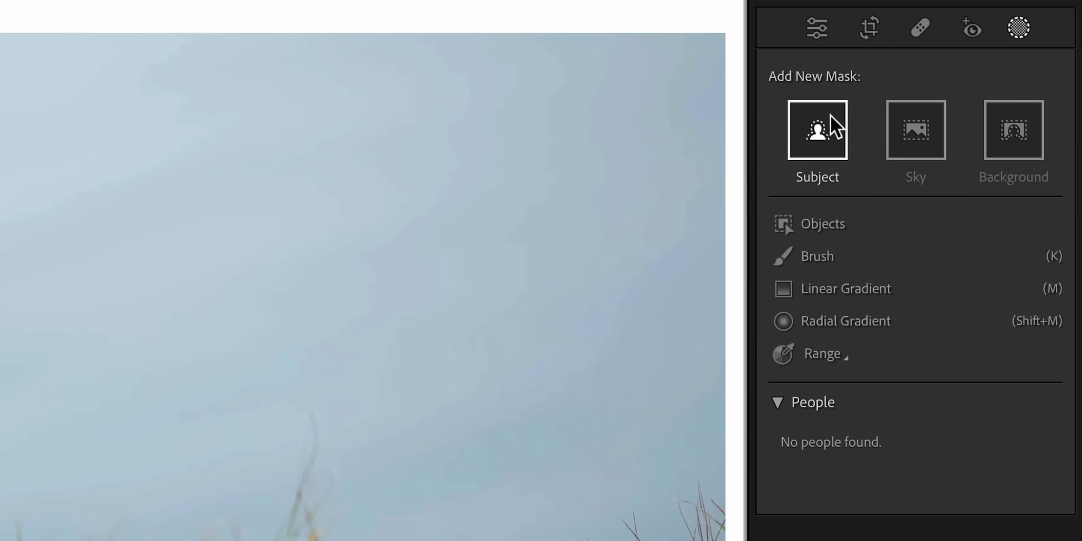
pyautogui.click(828, 122)
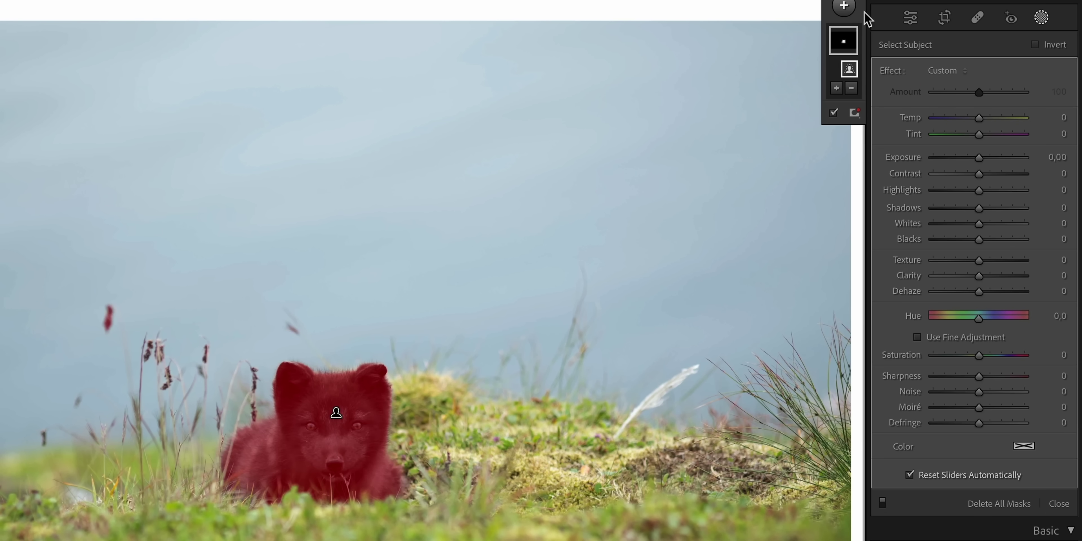
pyautogui.click(848, 10)
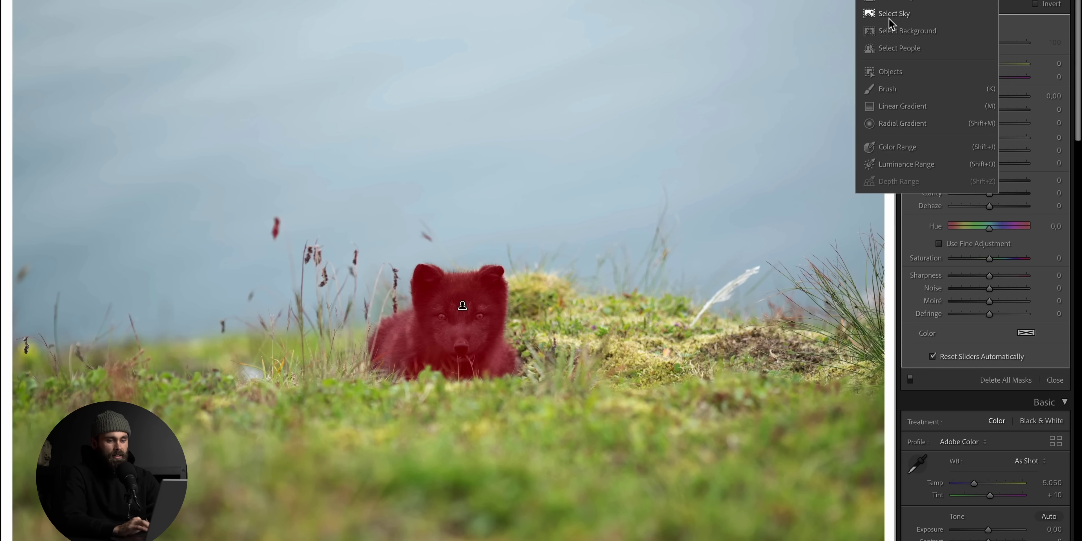
pyautogui.click(890, 15)
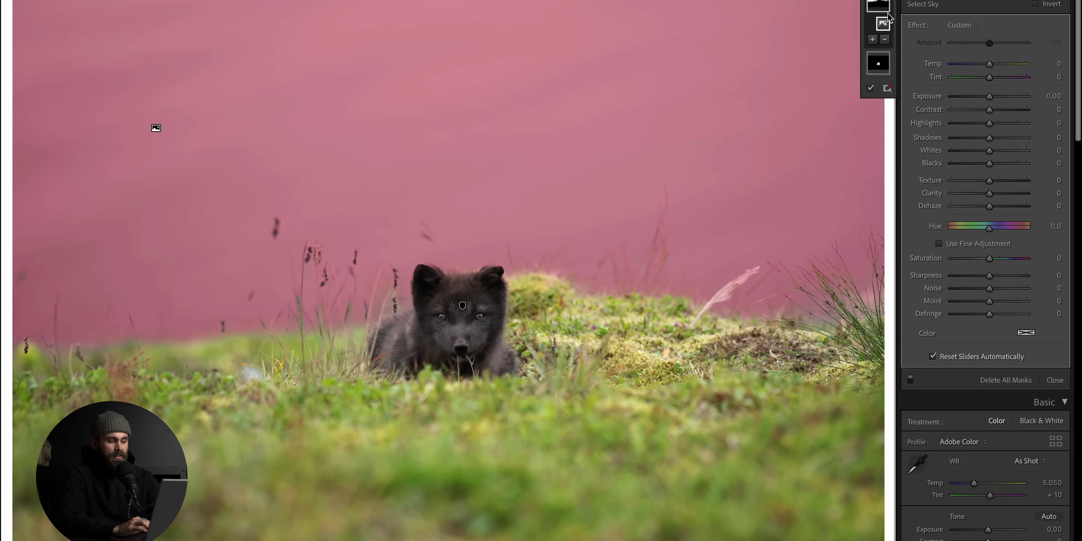
pyautogui.click(878, 0)
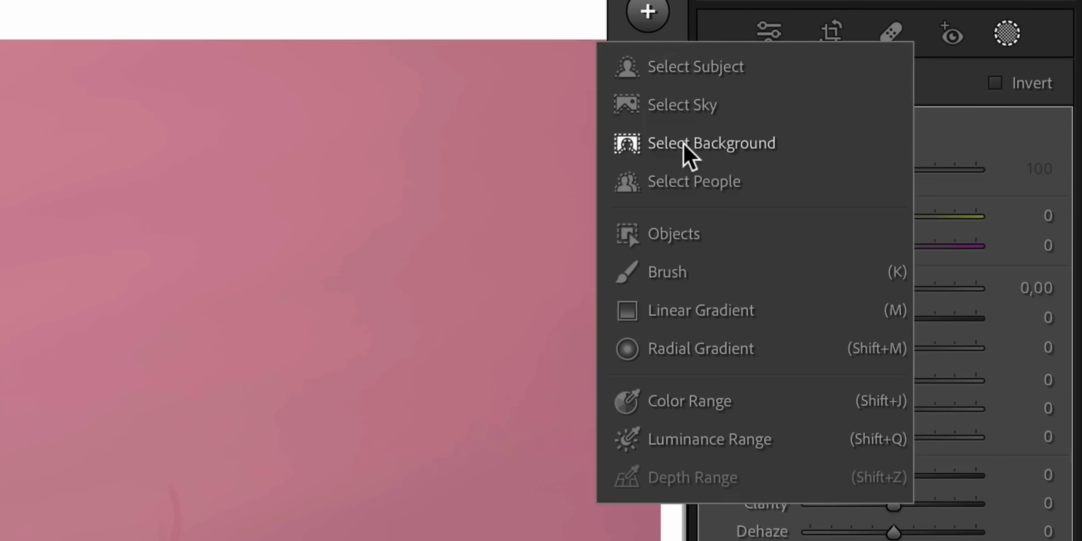
pyautogui.click(897, 33)
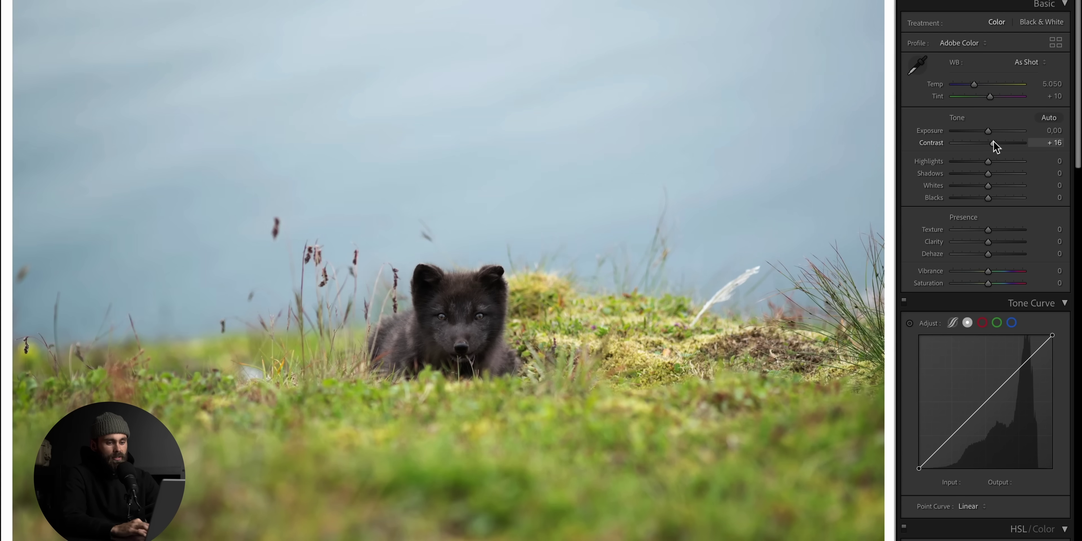
# Set the whole photo's contrast to +35 and exposure to −0.30, and lower the tone curve, placing its upper point at input 181, output 175
pyautogui.moveTo(993, 143); pyautogui.dragTo(986, 131)
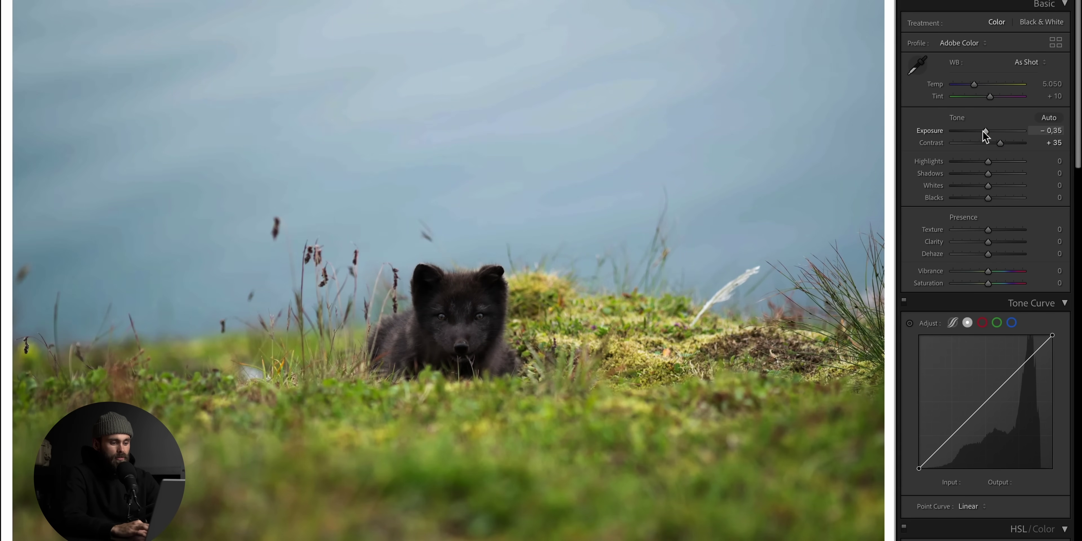
pyautogui.scroll(-3, 985, 188)
pyautogui.moveTo(973, 289); pyautogui.dragTo(973, 293)
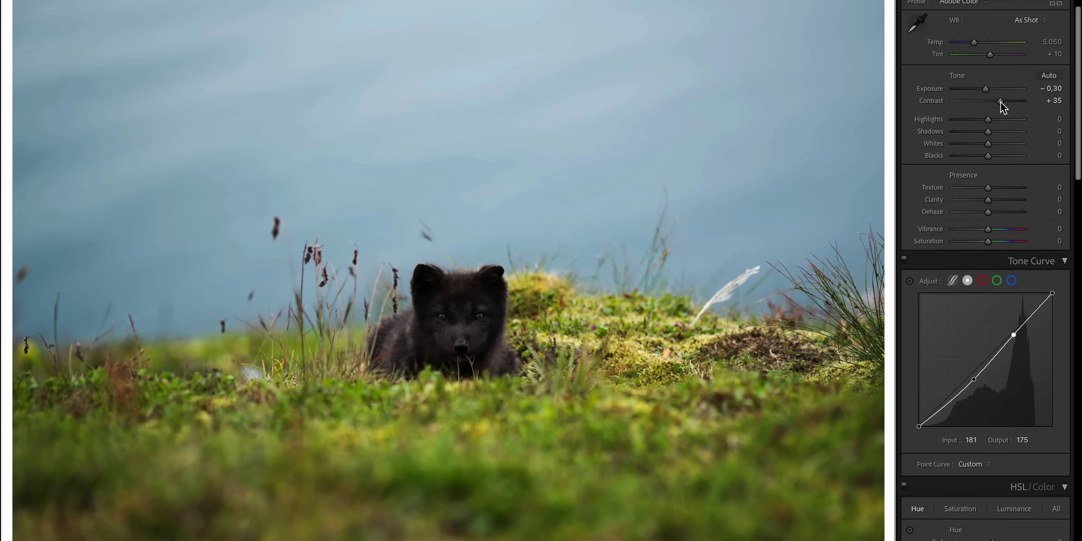
# Brighten the fox through the subject mask with exposure 0.38 and slightly more contrast
pyautogui.scroll(2, 1000, 106)
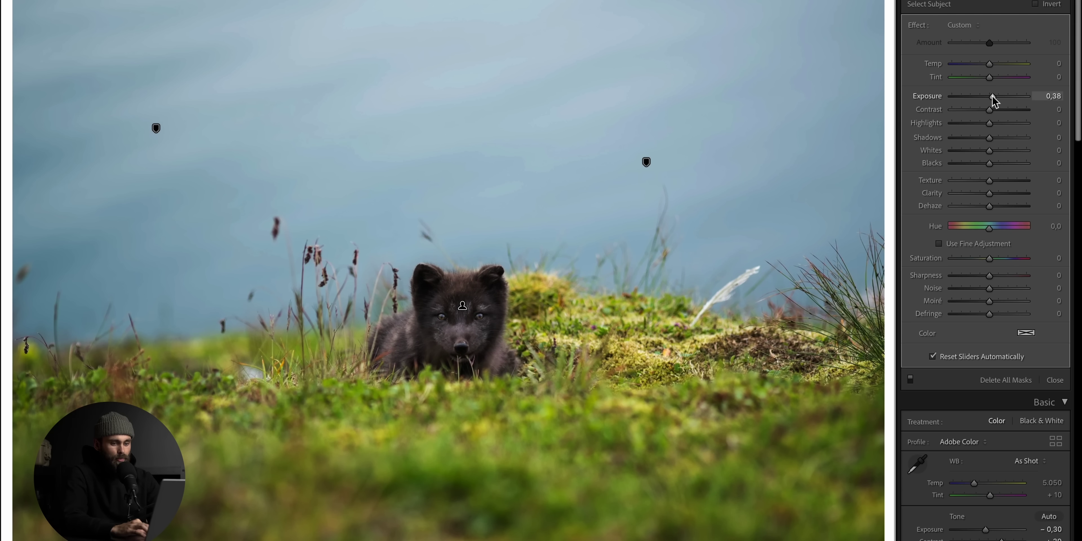
pyautogui.moveTo(992, 110); pyautogui.dragTo(995, 113)
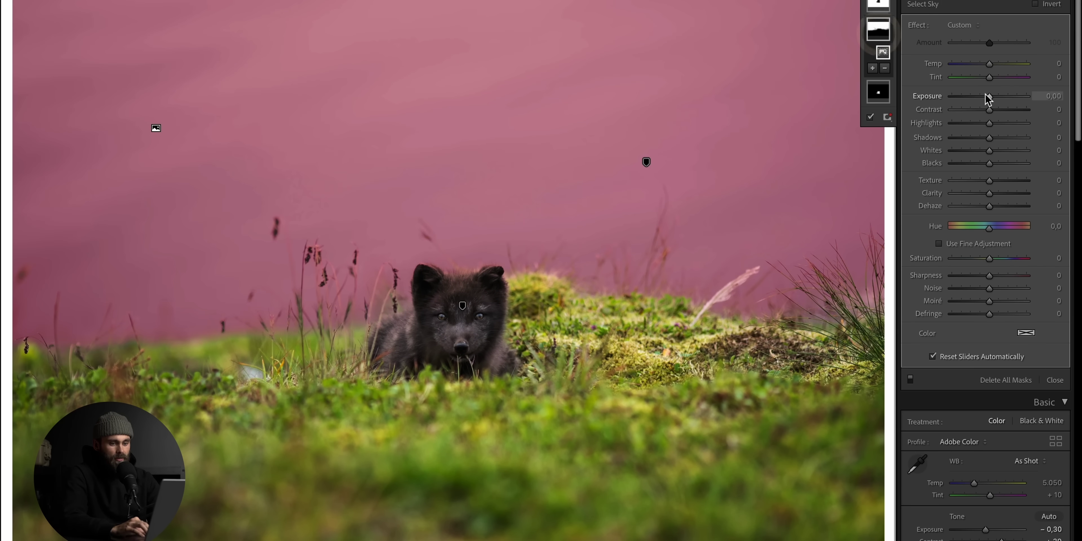
# Darken the water behind the fox through the sky mask with exposure −0.64
pyautogui.moveTo(989, 97); pyautogui.dragTo(984, 101)
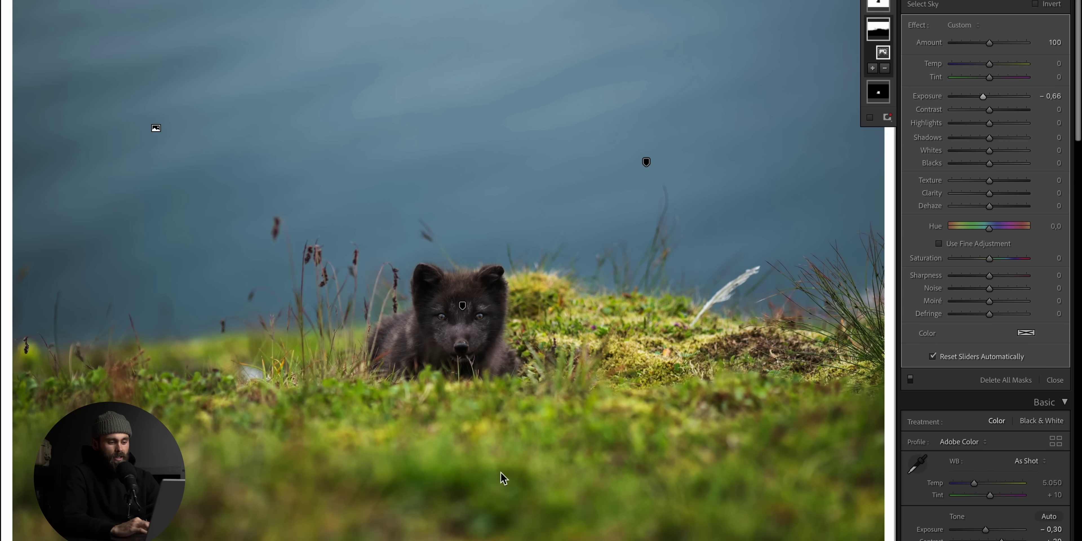
pyautogui.moveTo(984, 100); pyautogui.dragTo(986, 99)
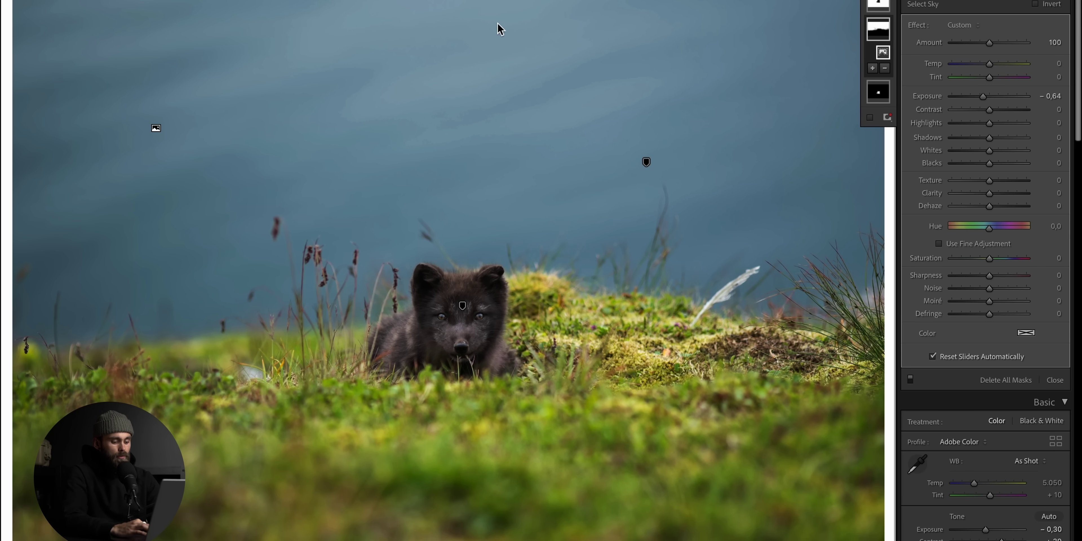
# Add a linear gradient mask over the upper part of the blue background, with exposure about −0.37 and a slightly cooler temperature
pyautogui.press('m')
pyautogui.moveTo(496, 15); pyautogui.dragTo(495, 288)
pyautogui.moveTo(496, 127); pyautogui.dragTo(498, 105)
pyautogui.moveTo(990, 96); pyautogui.dragTo(986, 97)
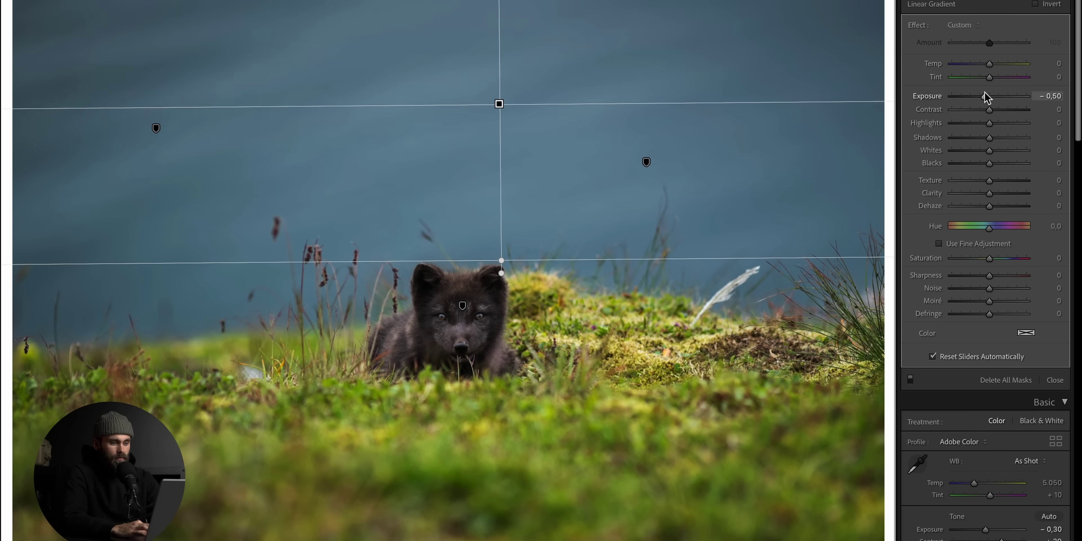
pyautogui.moveTo(499, 103); pyautogui.dragTo(544, 86)
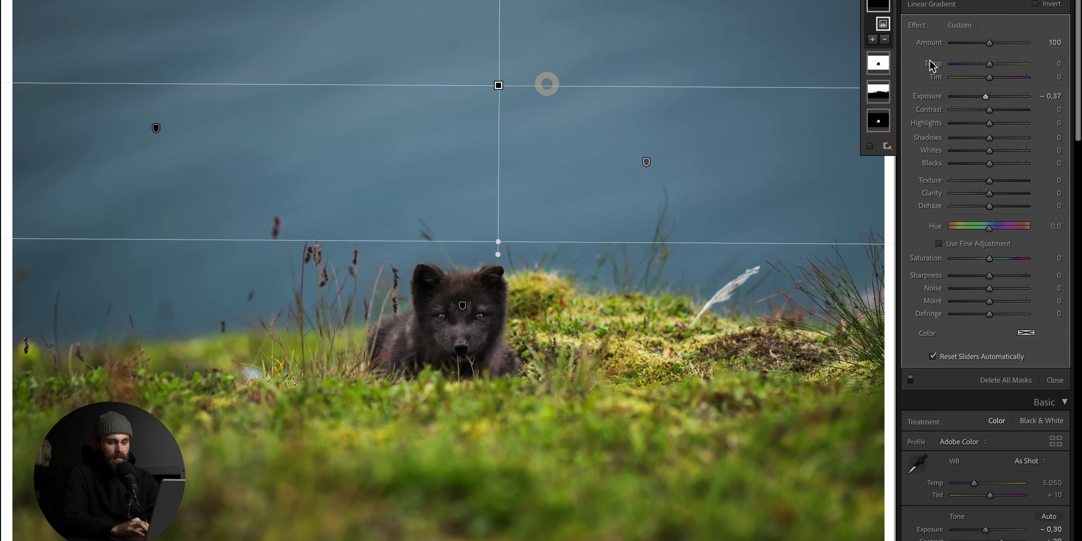
pyautogui.moveTo(989, 64); pyautogui.dragTo(989, 64)
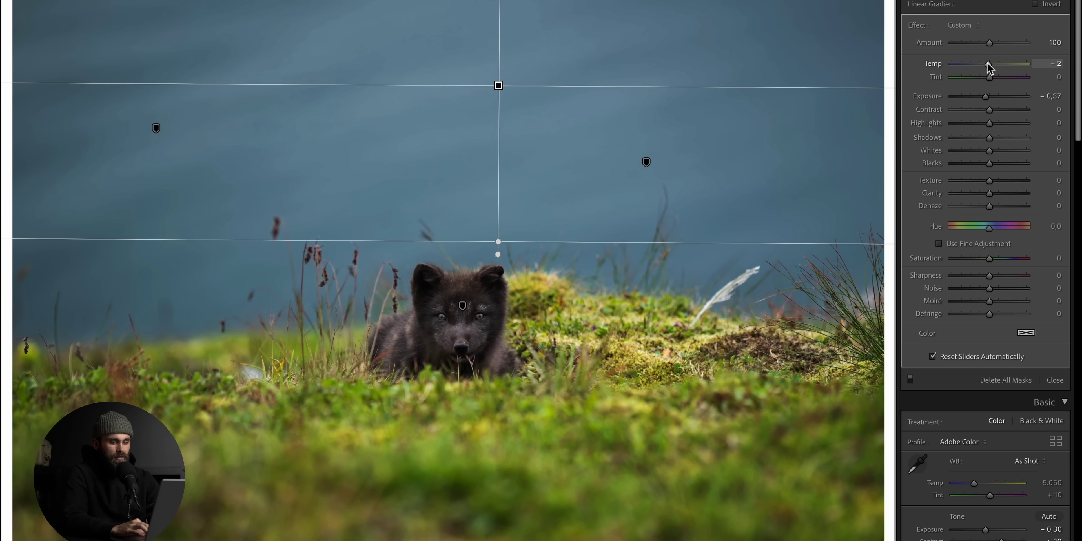
pyautogui.moveTo(988, 65); pyautogui.dragTo(986, 61)
pyautogui.moveTo(985, 97); pyautogui.dragTo(984, 96)
# Reselect the fox's subject mask, fine-tune its exposure, and compare the photo with the masking tool closed and reopened
pyautogui.hotkey('shift', 'w')
pyautogui.hotkey('shift', 'w')
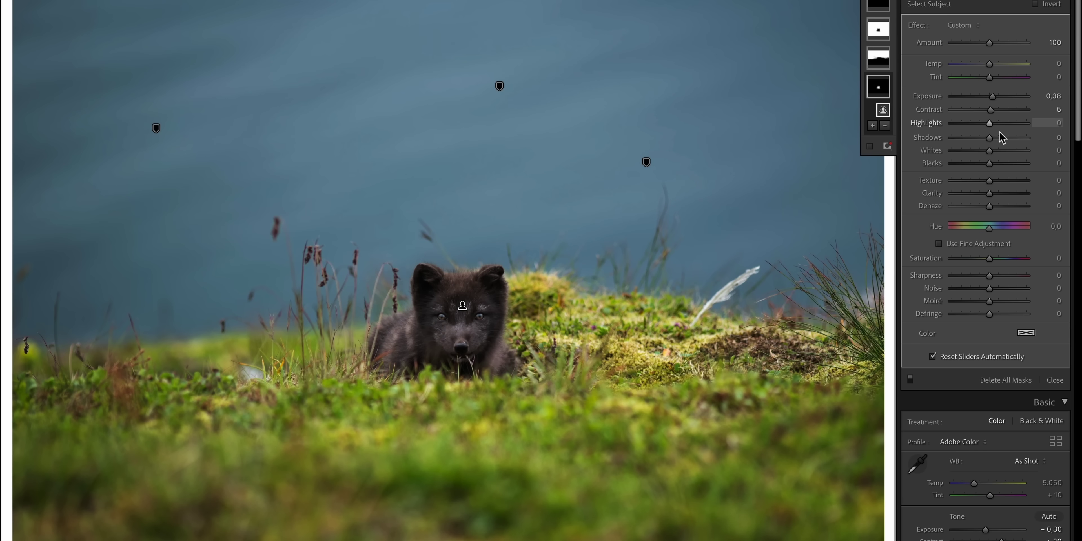
pyautogui.moveTo(993, 98); pyautogui.dragTo(993, 98)
pyautogui.hotkey('shift', 'w')
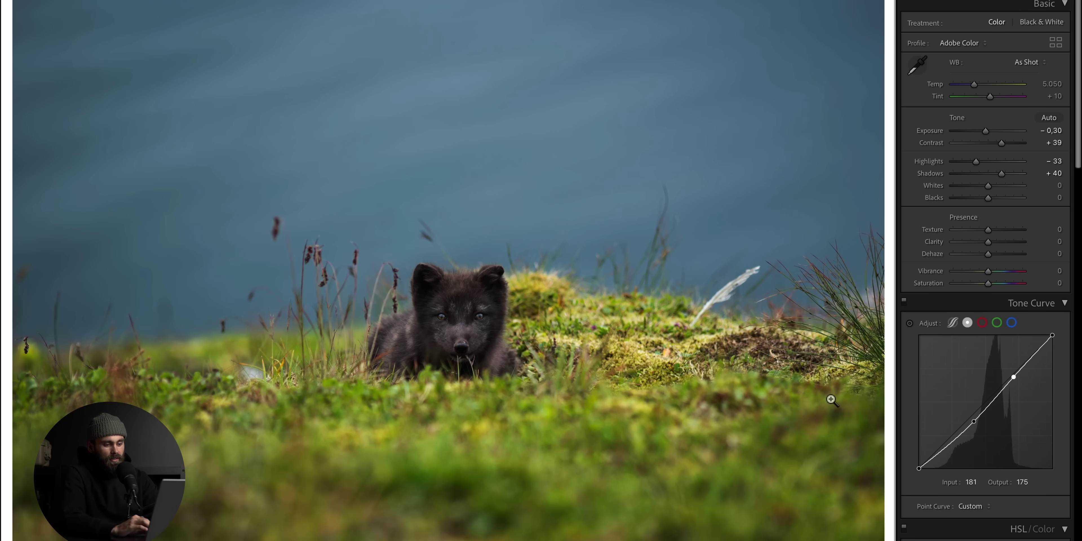
pyautogui.hotkey('shift', 'w')
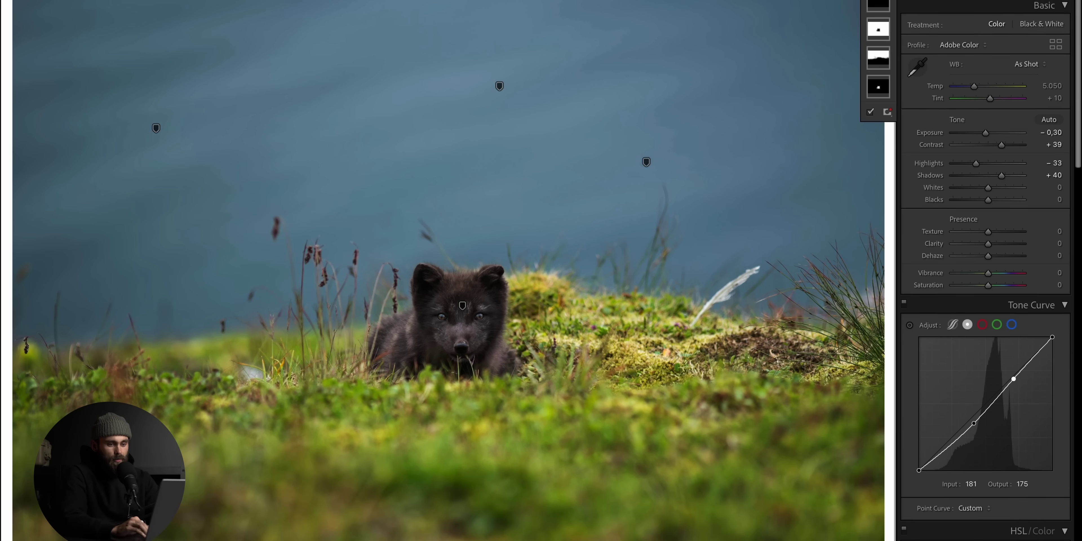
# Create a Color Range mask sampled from the green grass in front of the fox and subtract the sky from it
pyautogui.click(876, 5)
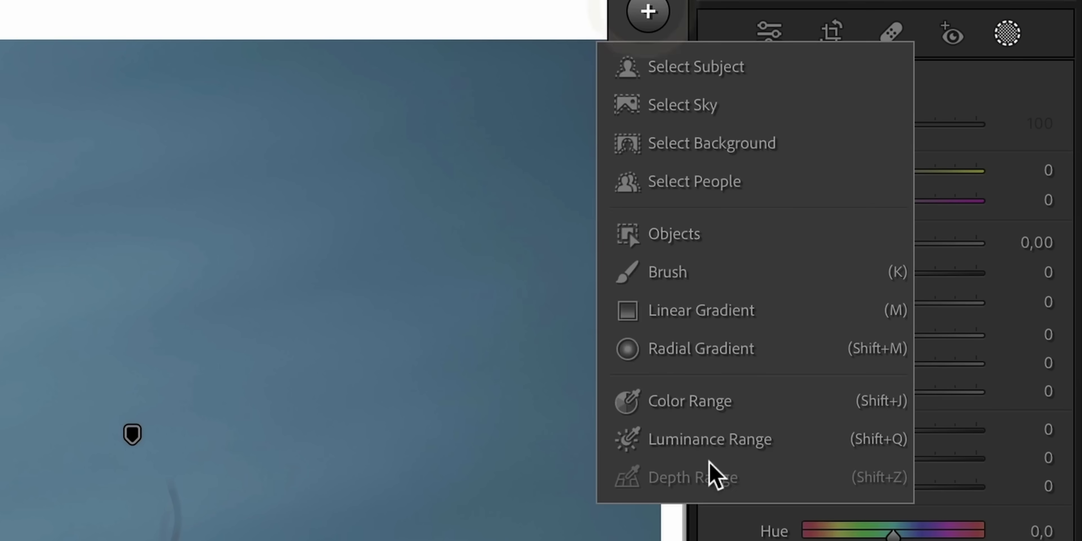
pyautogui.click(698, 403)
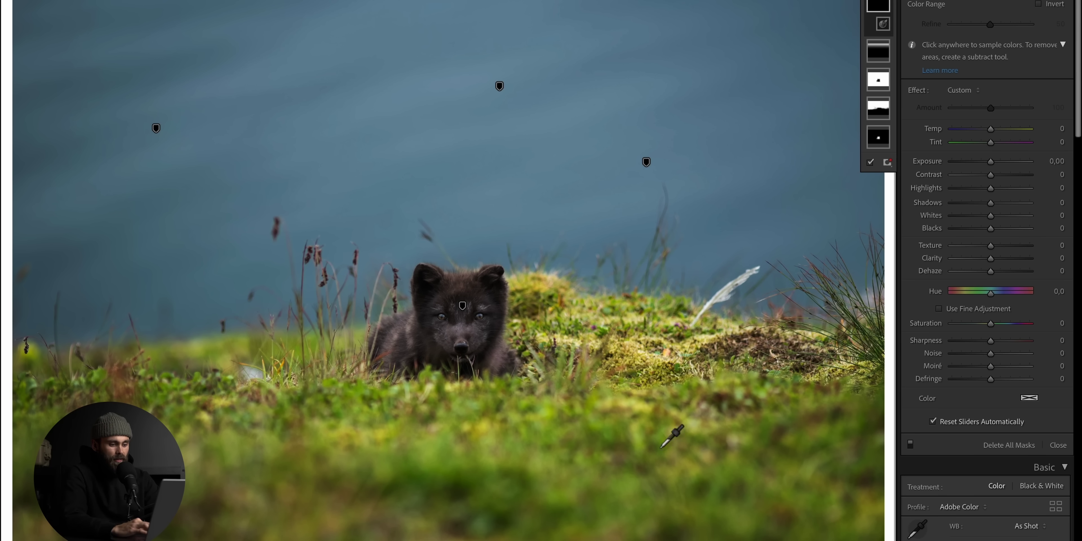
pyautogui.moveTo(624, 406); pyautogui.dragTo(676, 438)
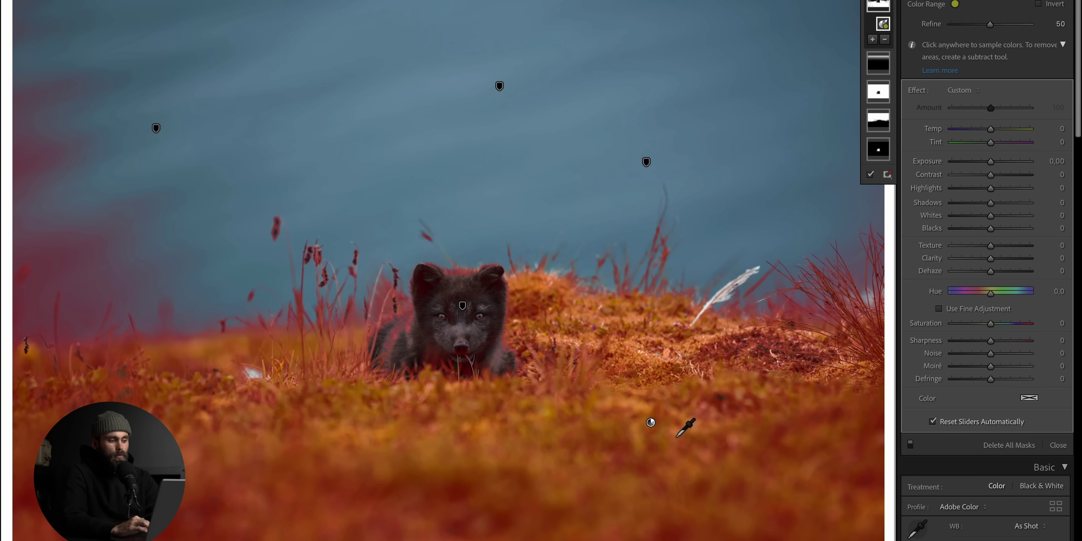
pyautogui.click(885, 41)
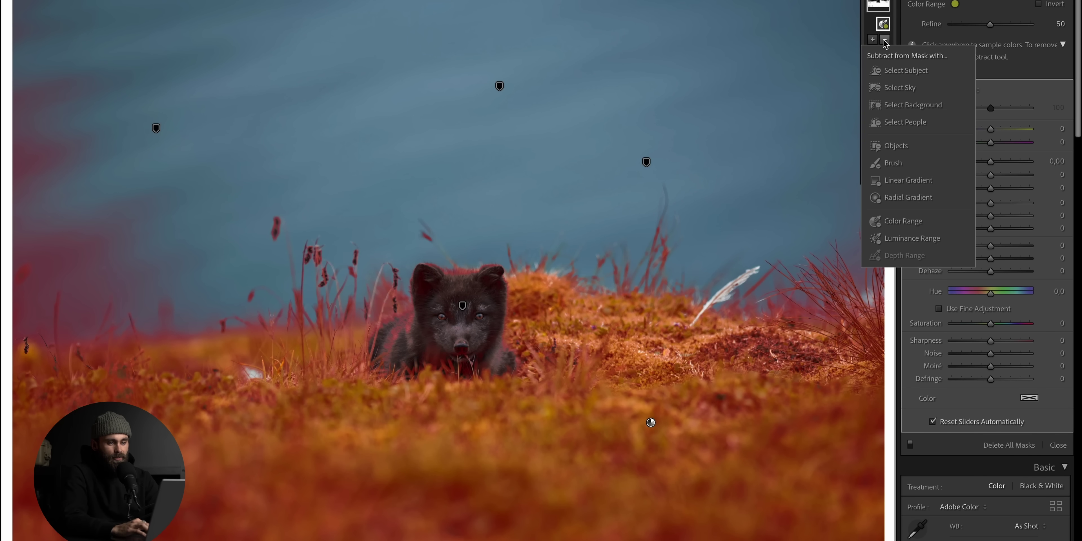
pyautogui.click(897, 88)
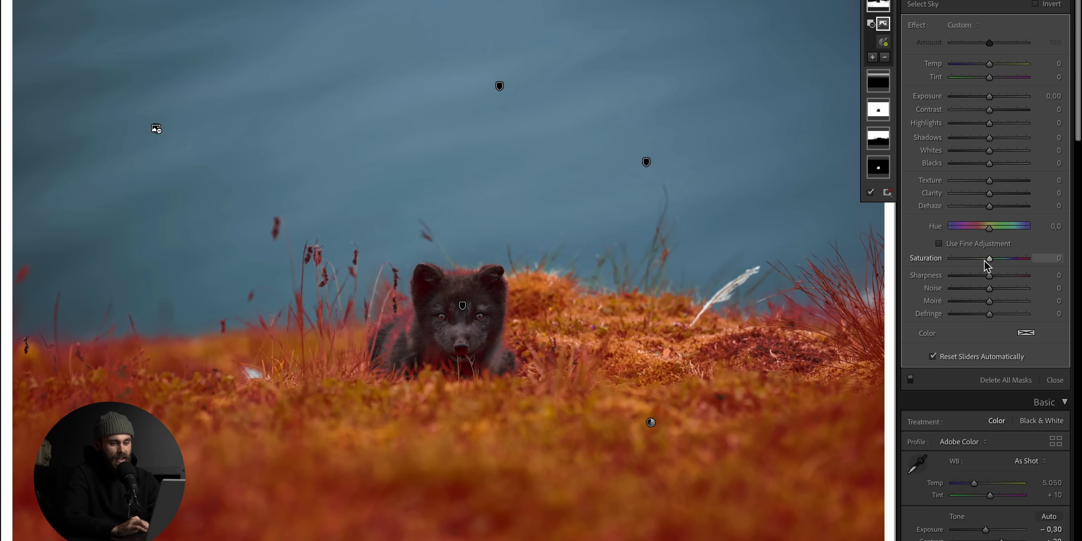
# Shift the grass mask's hue toward orange-brown and lower the whole photo's Green hue
pyautogui.moveTo(990, 228); pyautogui.dragTo(986, 235)
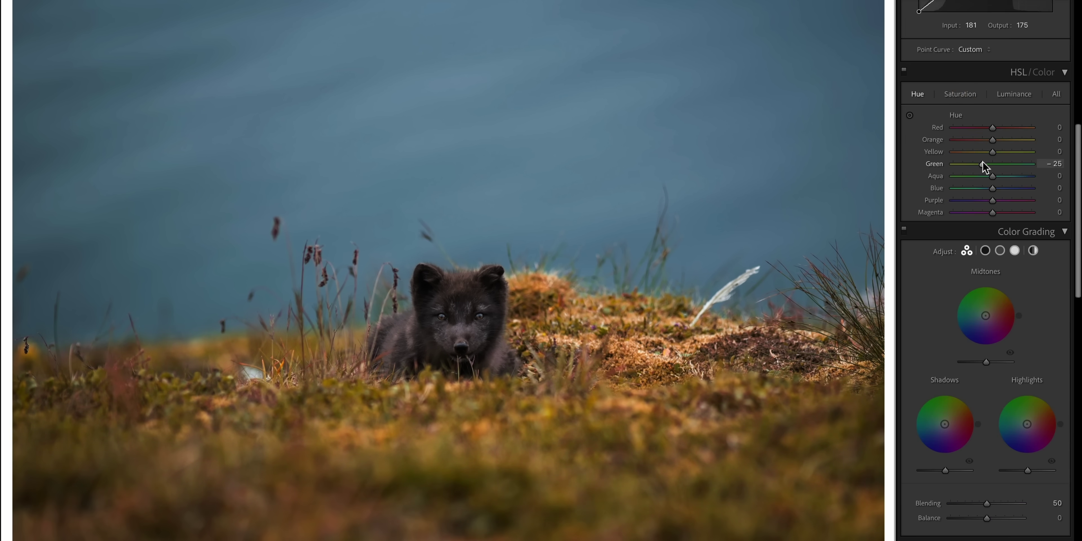
pyautogui.moveTo(983, 164); pyautogui.dragTo(985, 164)
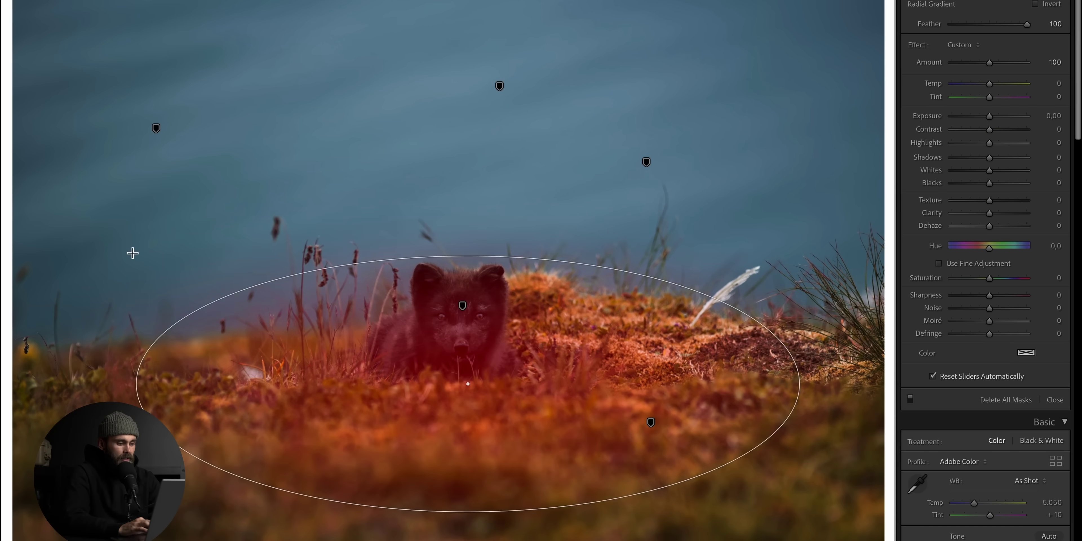
# Enlarge the radial gradient around the fox to nearly the full photo width, with feather 100
pyautogui.moveTo(137, 384); pyautogui.dragTo(17, 381)
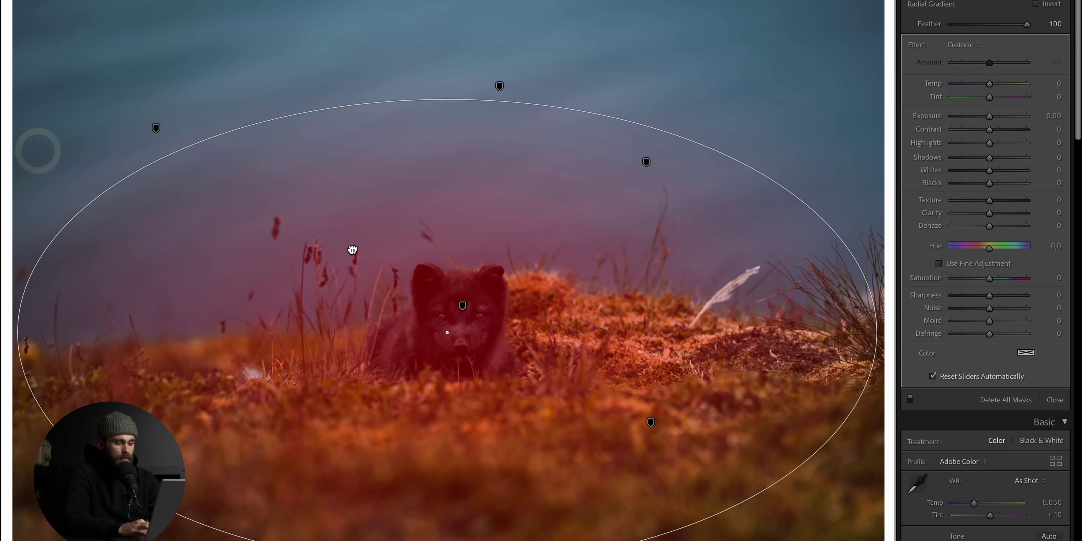